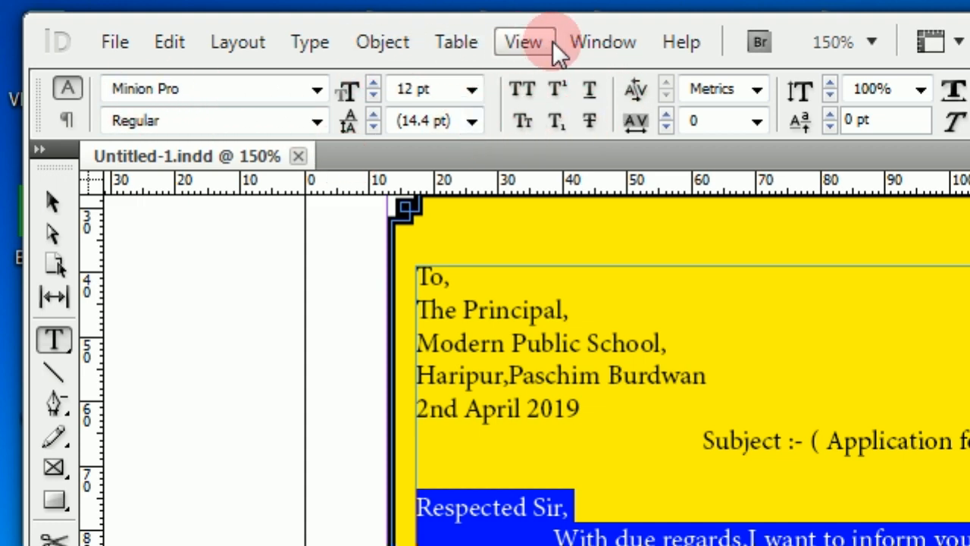
Hide the Control panel and display it again.
{"action": "left_click", "coordinate": [600, 41]}
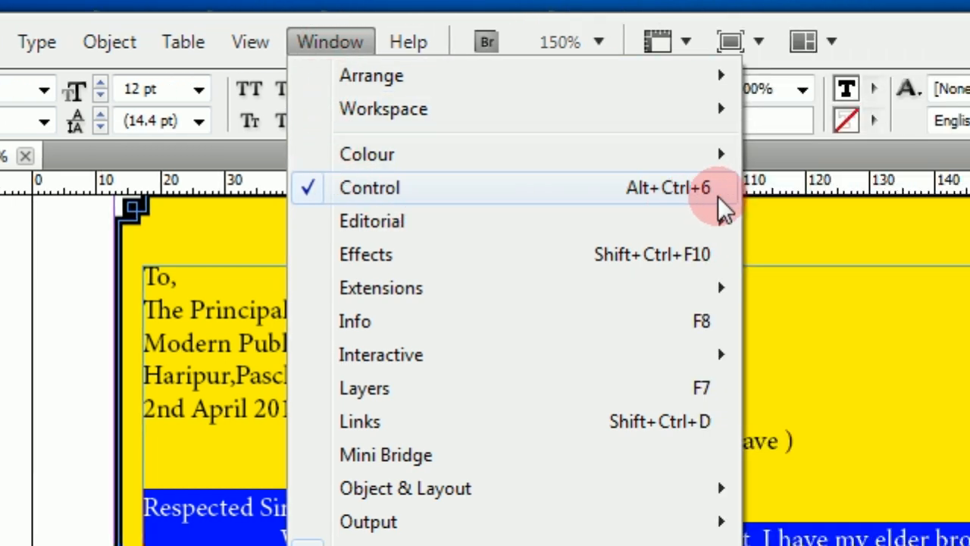
{"action": "left_click", "coordinate": [303, 189]}
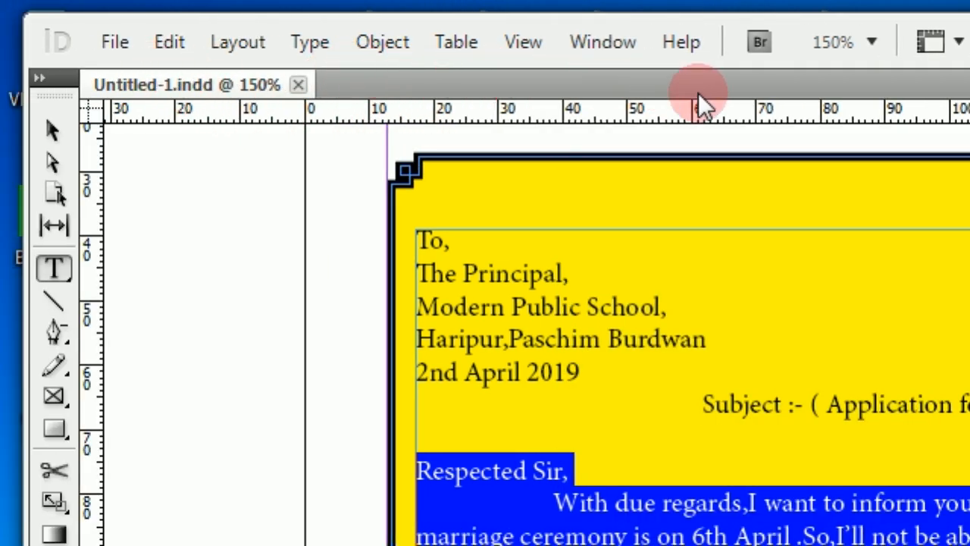
{"action": "left_click", "coordinate": [593, 52]}
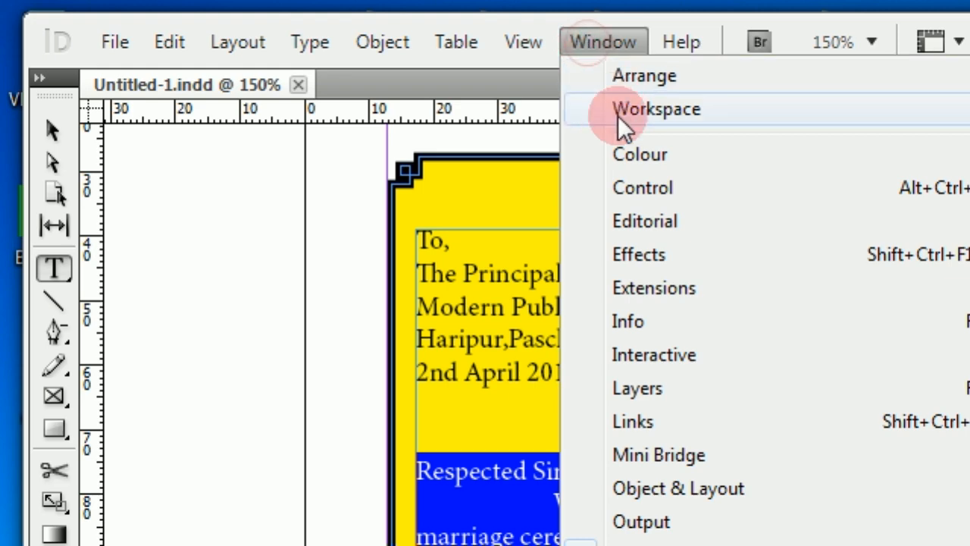
{"action": "left_click", "coordinate": [627, 189]}
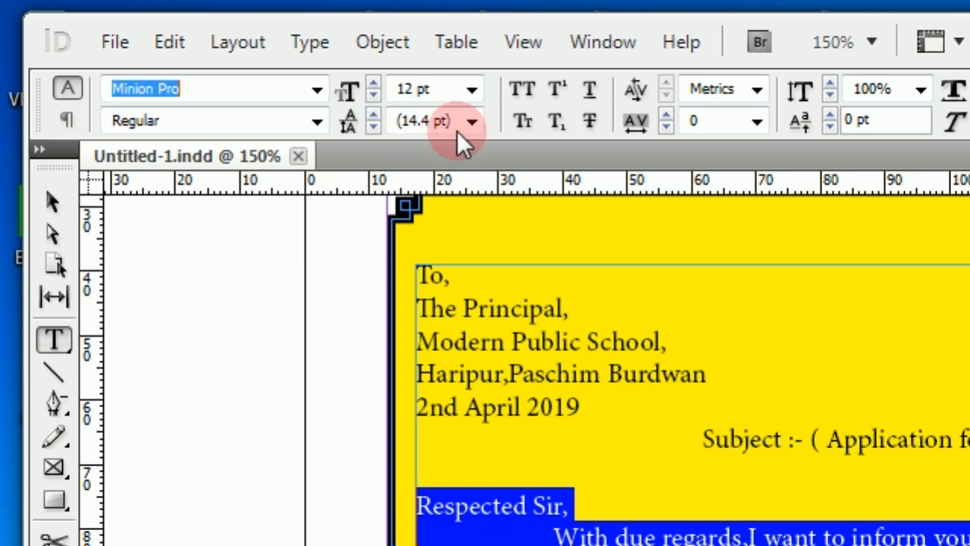
Increase the leading of the selected letter body to 19 pt, undoing any accidental replacement of the text.
{"action": "left_click", "coordinate": [374, 114]}
{"action": "left_click", "coordinate": [374, 114]}
{"action": "left_click", "coordinate": [374, 115]}
{"action": "left_click", "coordinate": [374, 114]}
{"action": "left_click", "coordinate": [373, 118]}
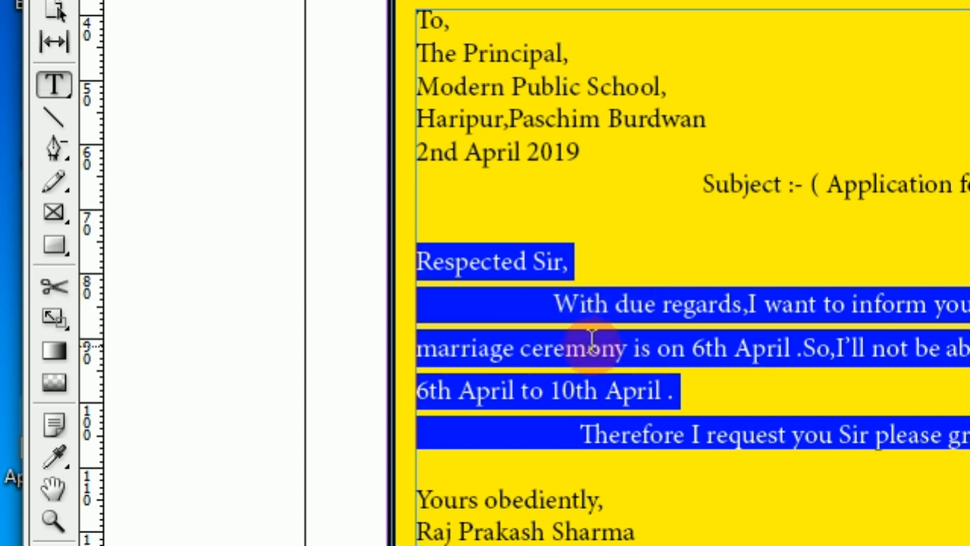
{"action": "type", "text": "h"}
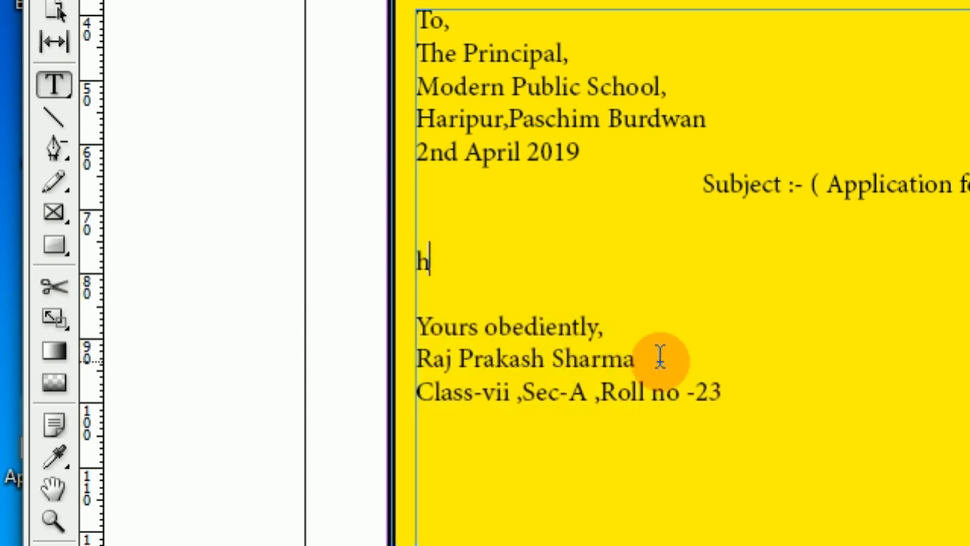
{"action": "key", "text": "ctrl+z"}
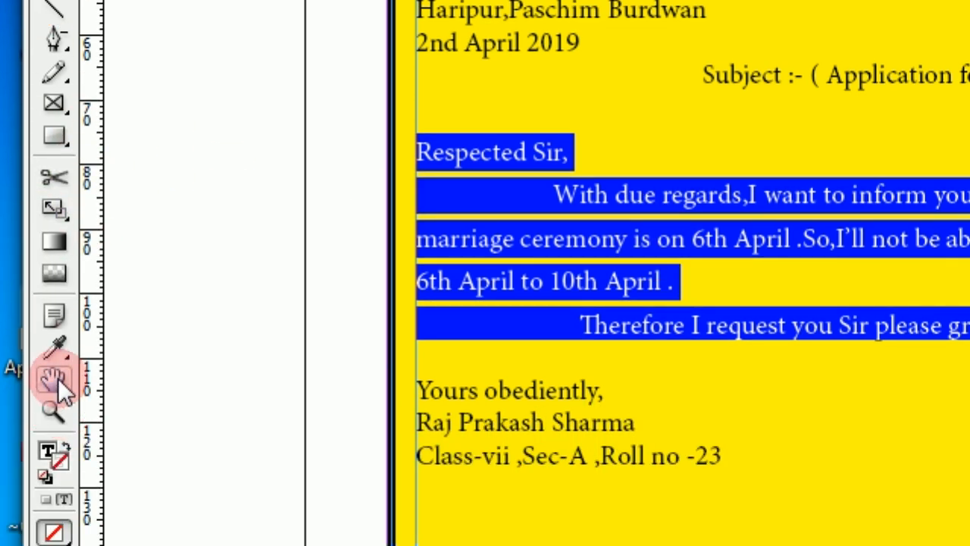
Switch to the Hand tool and raise the selected letter body's leading to 27 pt.
{"action": "left_click", "coordinate": [58, 378]}
{"action": "left_click_drag", "start_coordinate": [623, 313], "coordinate": [652, 78]}
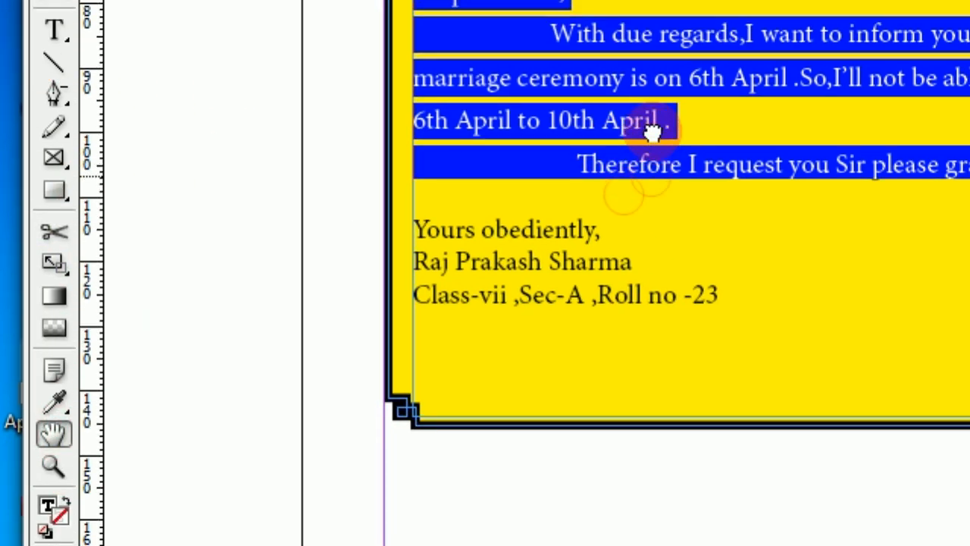
{"action": "left_click_drag", "start_coordinate": [651, 130], "coordinate": [659, 144]}
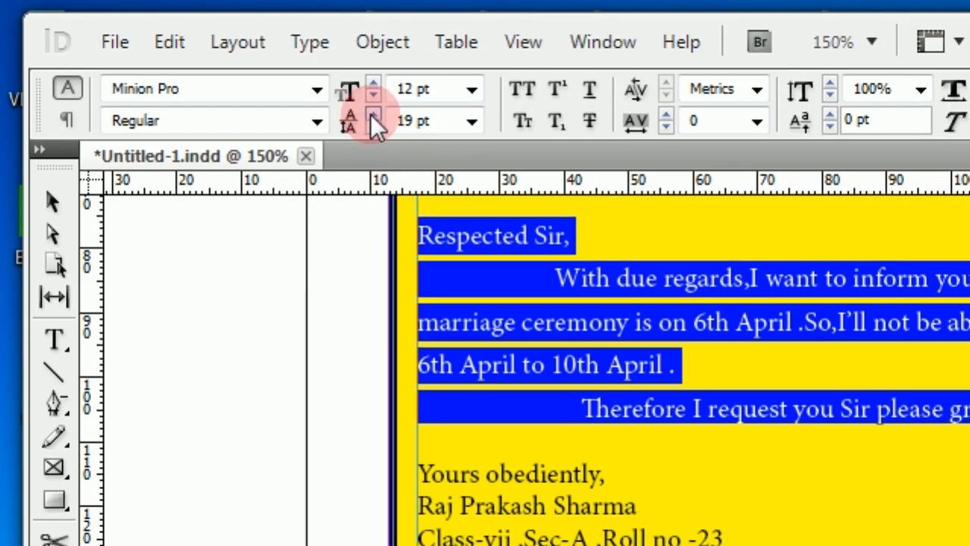
{"action": "left_click", "coordinate": [372, 115]}
{"action": "left_click", "coordinate": [372, 114]}
{"action": "left_click", "coordinate": [372, 114]}
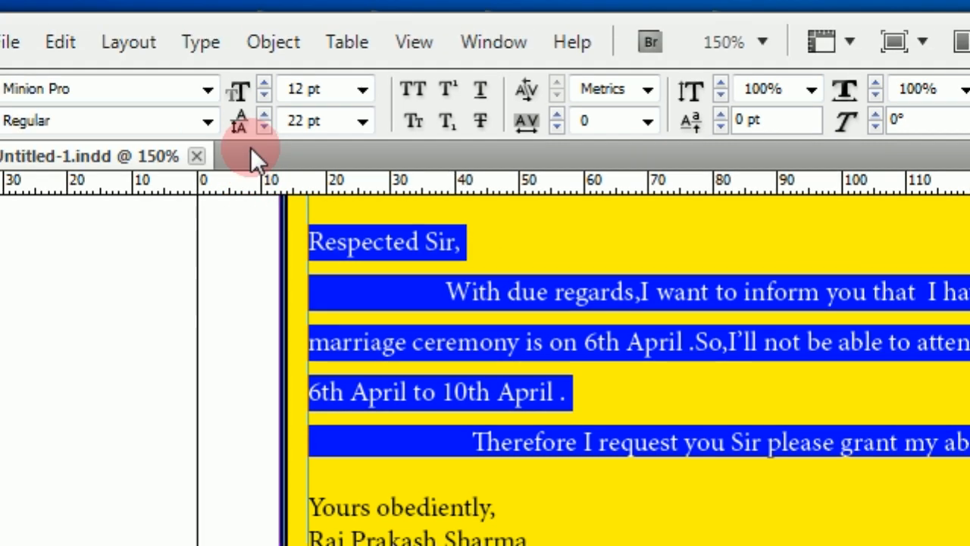
{"action": "left_click", "coordinate": [263, 119]}
{"action": "left_click", "coordinate": [263, 119]}
{"action": "left_click", "coordinate": [263, 119]}
{"action": "left_click", "coordinate": [263, 119]}
{"action": "left_click", "coordinate": [263, 119]}
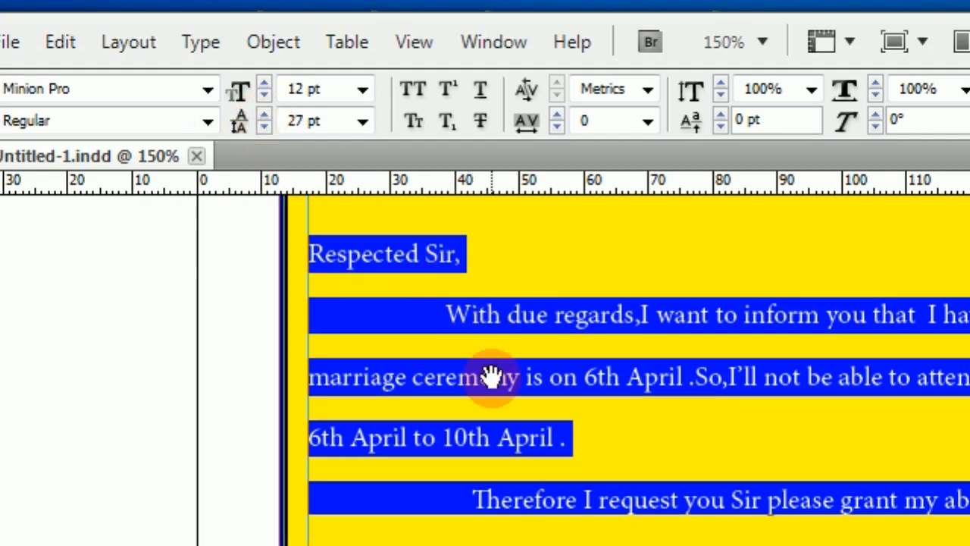
Reduce the leading of the selected letter body to 17 pt.
{"action": "left_click", "coordinate": [263, 128]}
{"action": "left_click", "coordinate": [263, 128]}
{"action": "left_click", "coordinate": [263, 127]}
{"action": "left_click", "coordinate": [263, 128]}
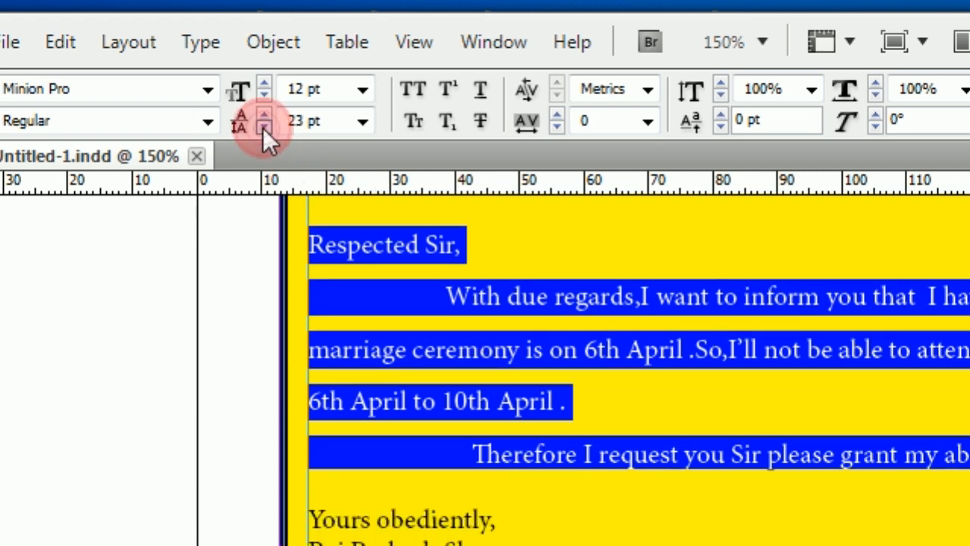
{"action": "left_click", "coordinate": [263, 127]}
{"action": "left_click", "coordinate": [263, 128]}
{"action": "left_click", "coordinate": [263, 127]}
{"action": "left_click", "coordinate": [263, 127]}
{"action": "left_click", "coordinate": [263, 127]}
{"action": "left_click", "coordinate": [263, 127]}
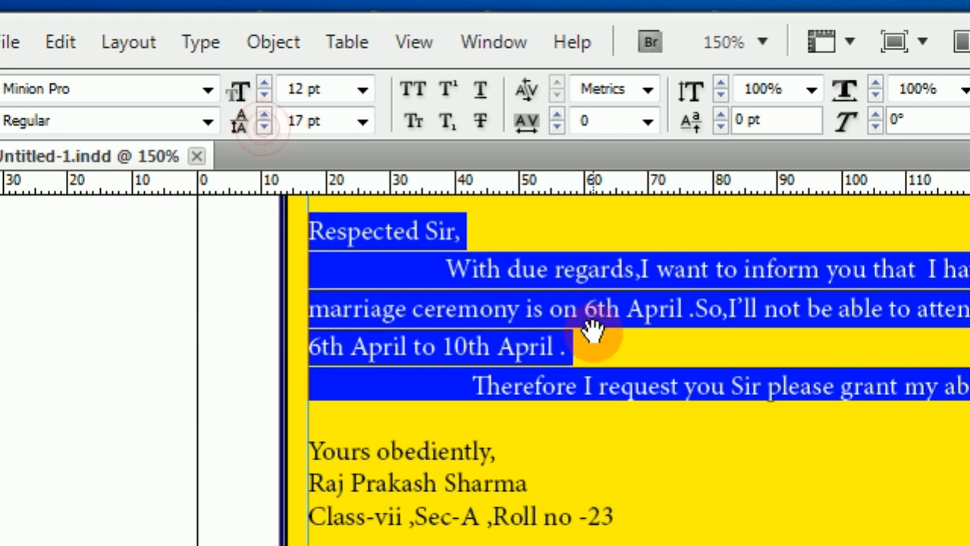
Apply the preset 24 pt leading to the selected letter body.
{"action": "left_click", "coordinate": [348, 125]}
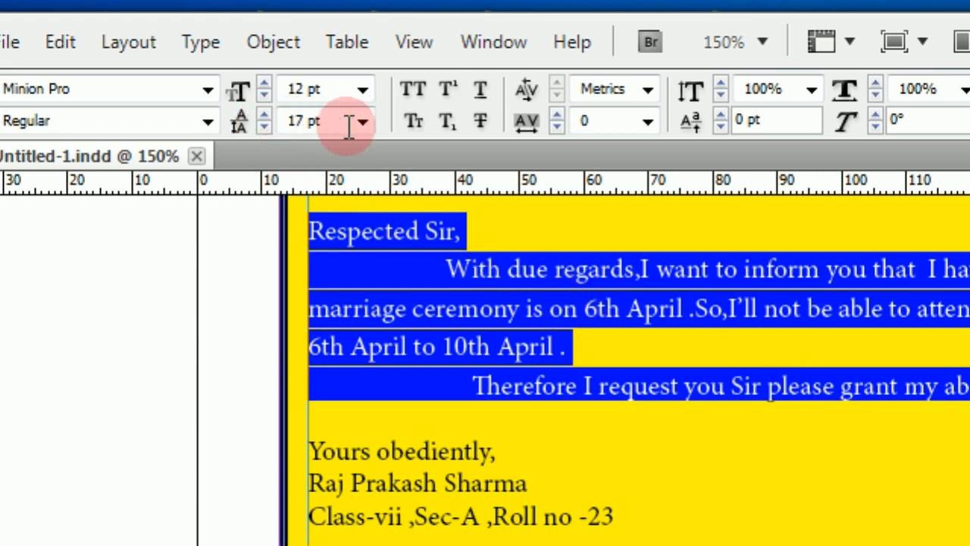
{"action": "left_click", "coordinate": [361, 127]}
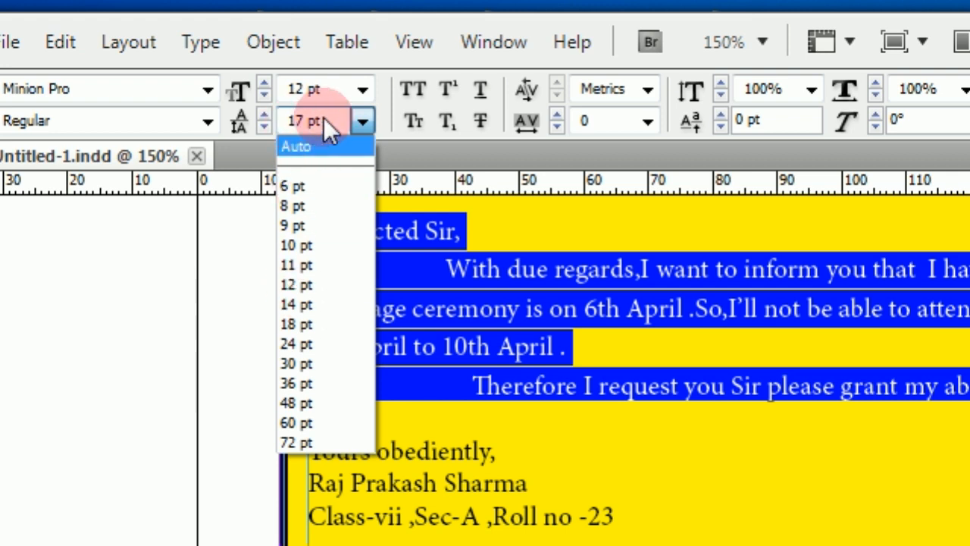
{"action": "left_click", "coordinate": [306, 336]}
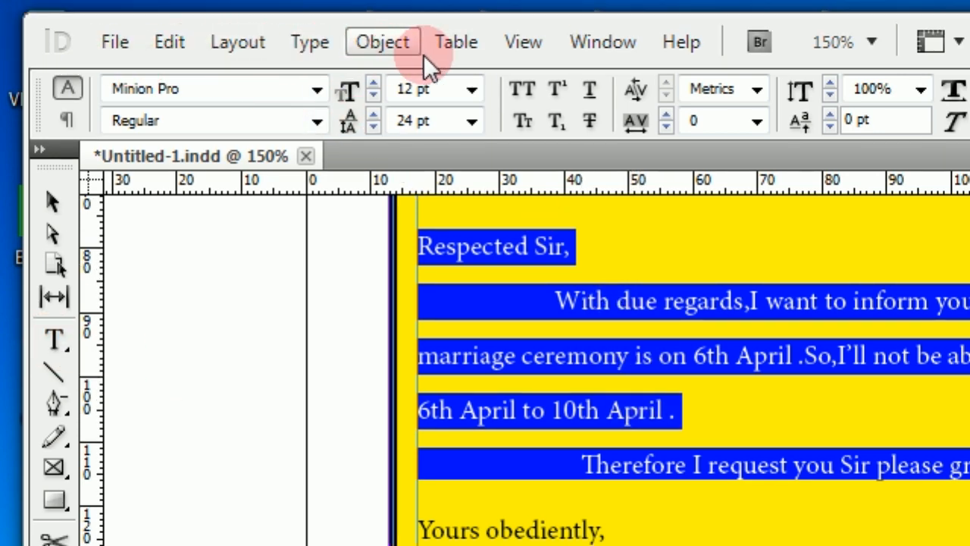
Open the Character panel and move it over the letter's body text.
{"action": "left_click", "coordinate": [309, 53]}
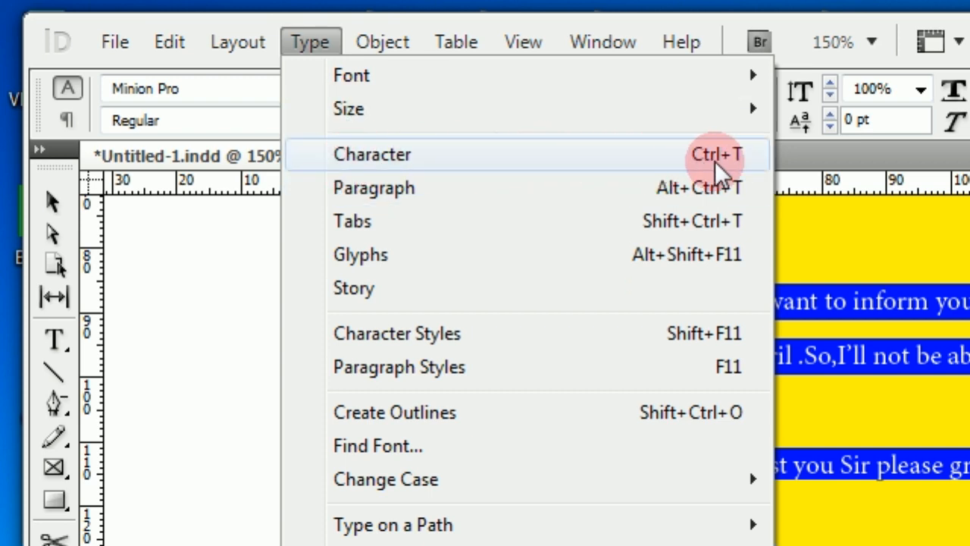
{"action": "left_click", "coordinate": [413, 162]}
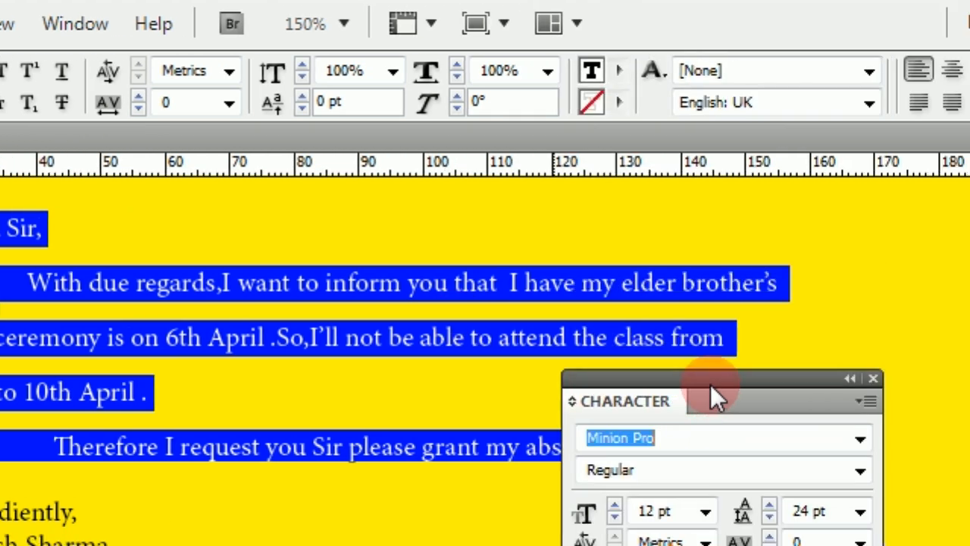
{"action": "left_click_drag", "start_coordinate": [710, 384], "coordinate": [452, 240]}
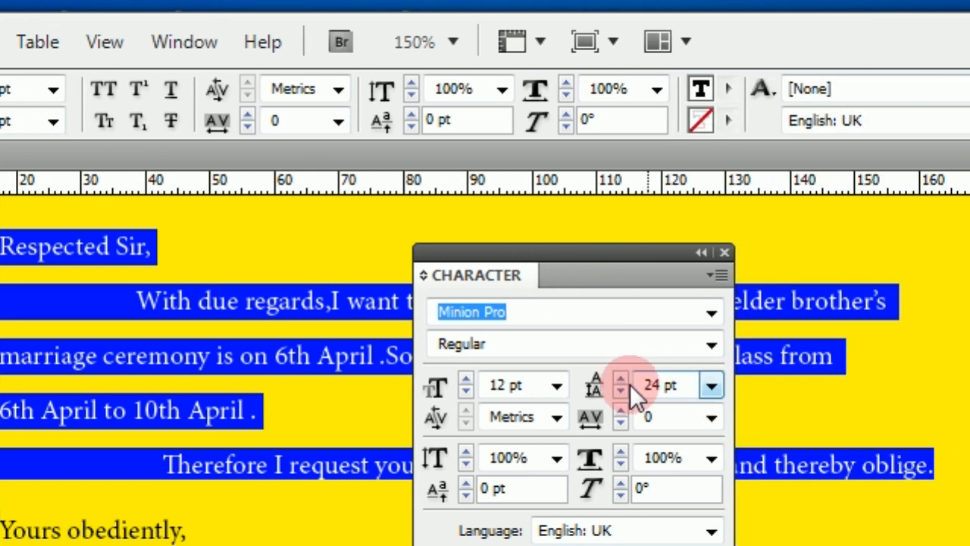
Increase the selected text's leading to 27 pt in the Character panel.
{"action": "left_click", "coordinate": [620, 380]}
{"action": "left_click", "coordinate": [620, 379]}
{"action": "left_click", "coordinate": [620, 379]}
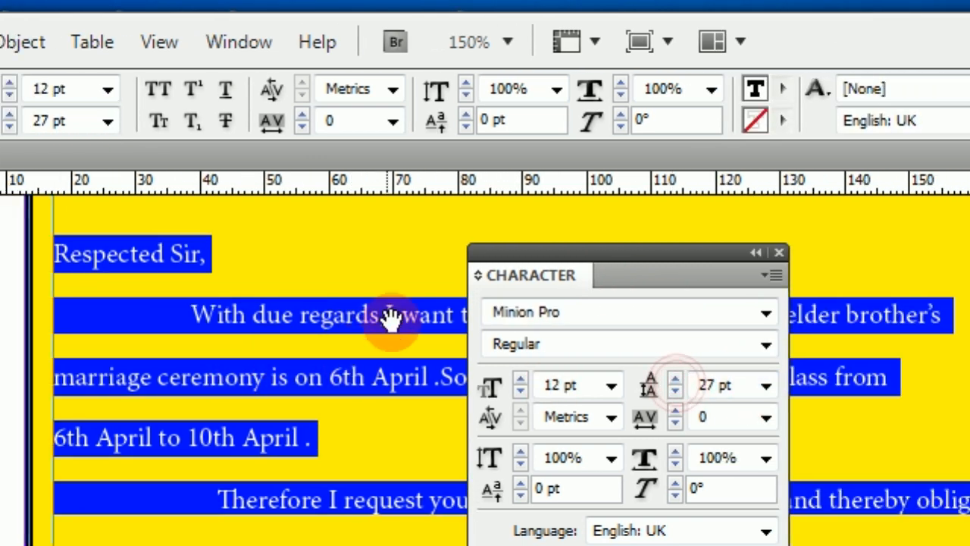
Lower the selected text's leading to 18 pt in the Character panel.
{"action": "left_click", "coordinate": [674, 393]}
{"action": "left_click", "coordinate": [674, 394]}
{"action": "left_click", "coordinate": [674, 393]}
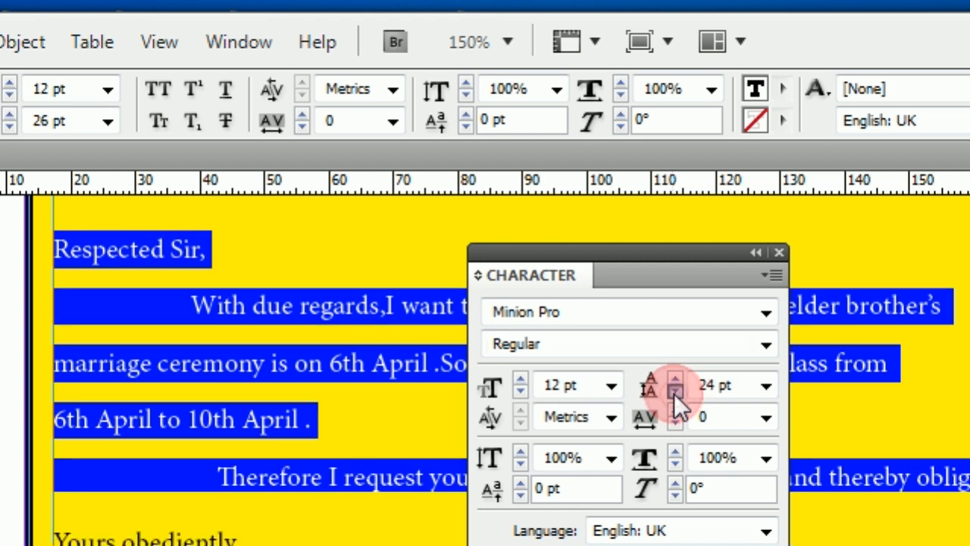
{"action": "left_click", "coordinate": [674, 393]}
{"action": "left_click", "coordinate": [673, 393]}
{"action": "left_click", "coordinate": [673, 393]}
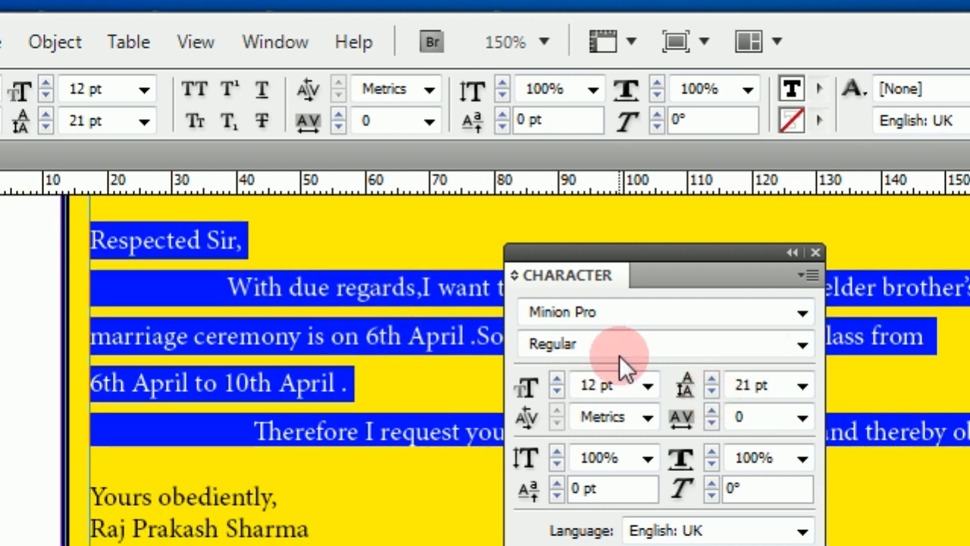
{"action": "left_click", "coordinate": [711, 393]}
{"action": "left_click", "coordinate": [711, 393]}
{"action": "left_click", "coordinate": [712, 393]}
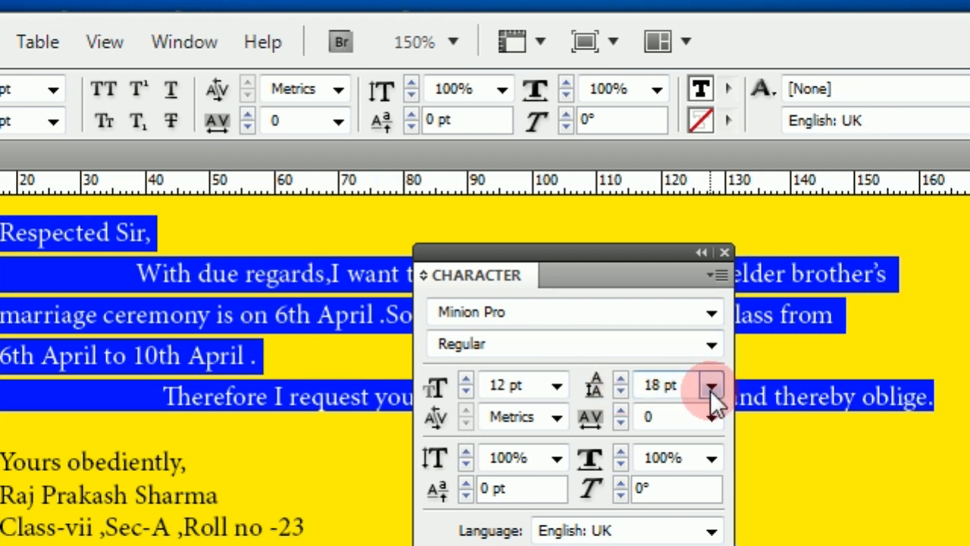
Set the selected letter body's leading to Auto and close the Character panel.
{"action": "left_click", "coordinate": [801, 390]}
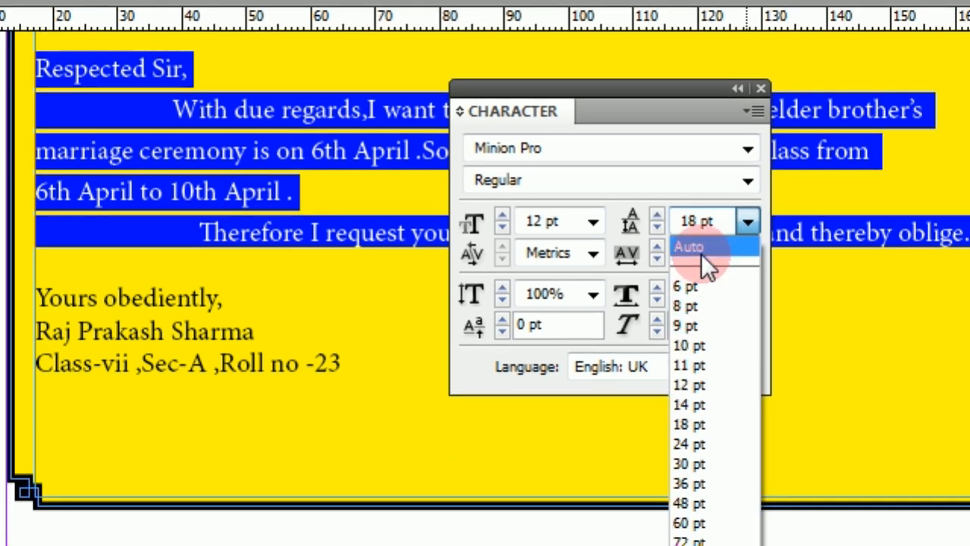
{"action": "left_click", "coordinate": [701, 254]}
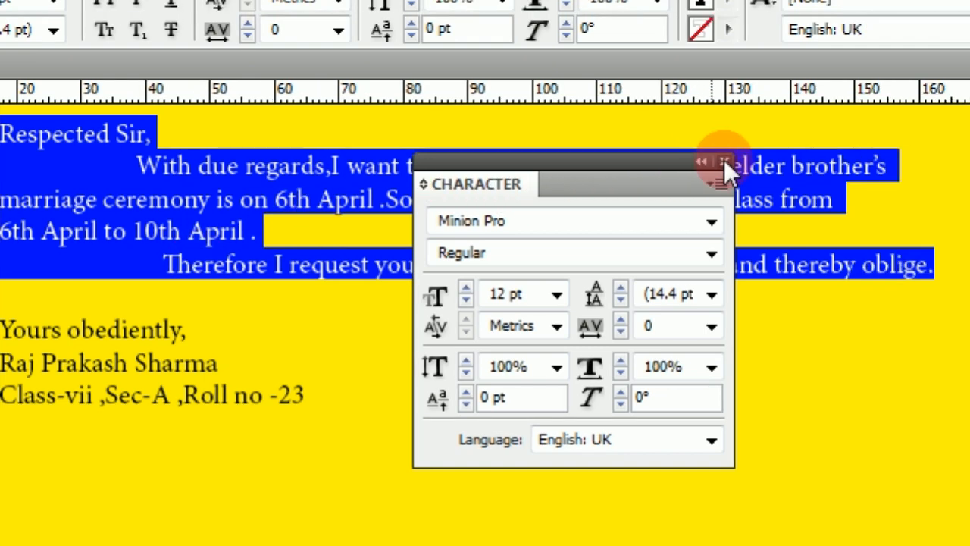
{"action": "left_click", "coordinate": [724, 162]}
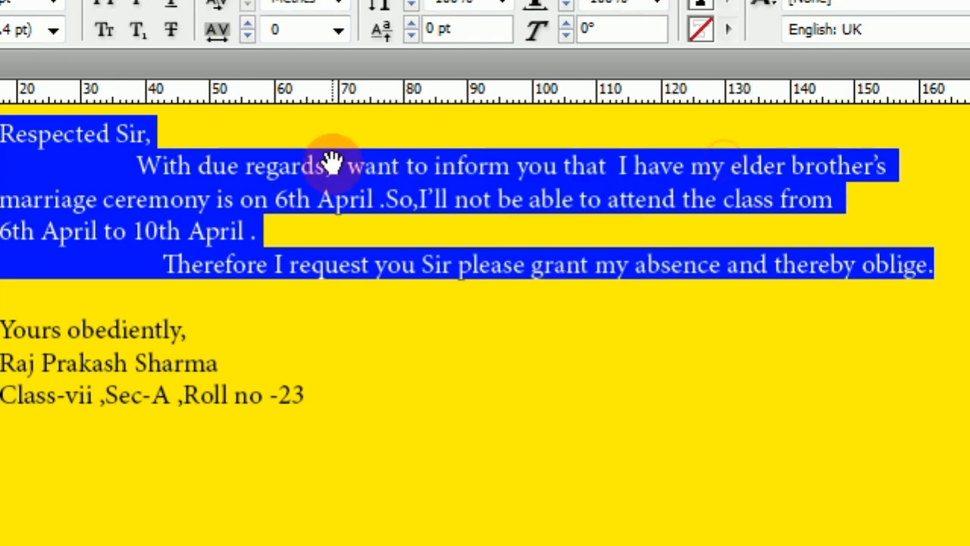
{"action": "left_click_drag", "start_coordinate": [329, 162], "coordinate": [317, 367]}
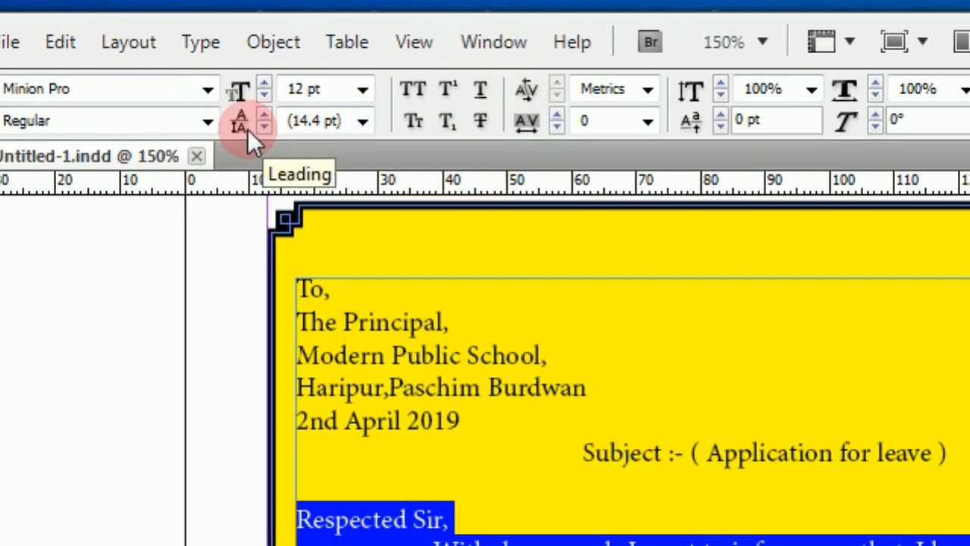
Reopen the Character panel to review its leading setting, and close it.
{"action": "left_click", "coordinate": [201, 41]}
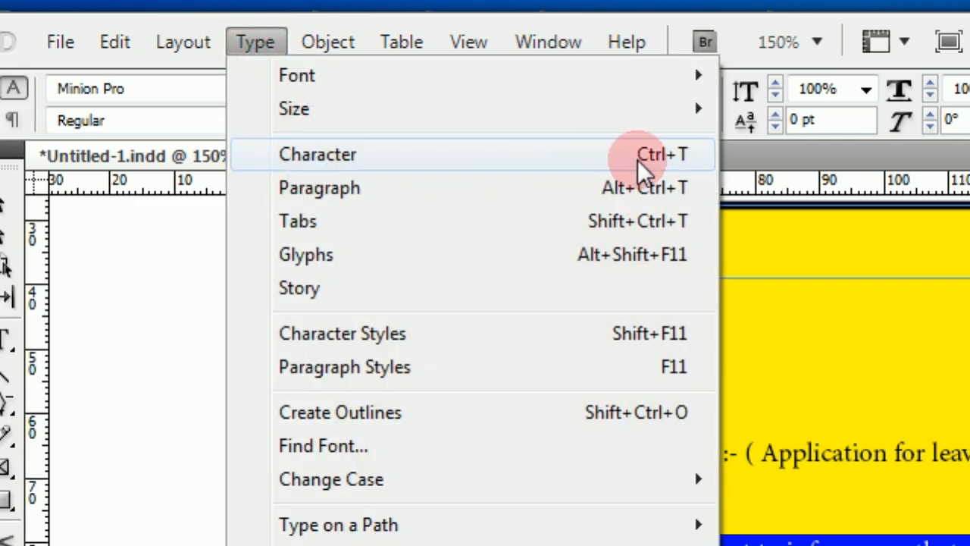
{"action": "left_click", "coordinate": [400, 155]}
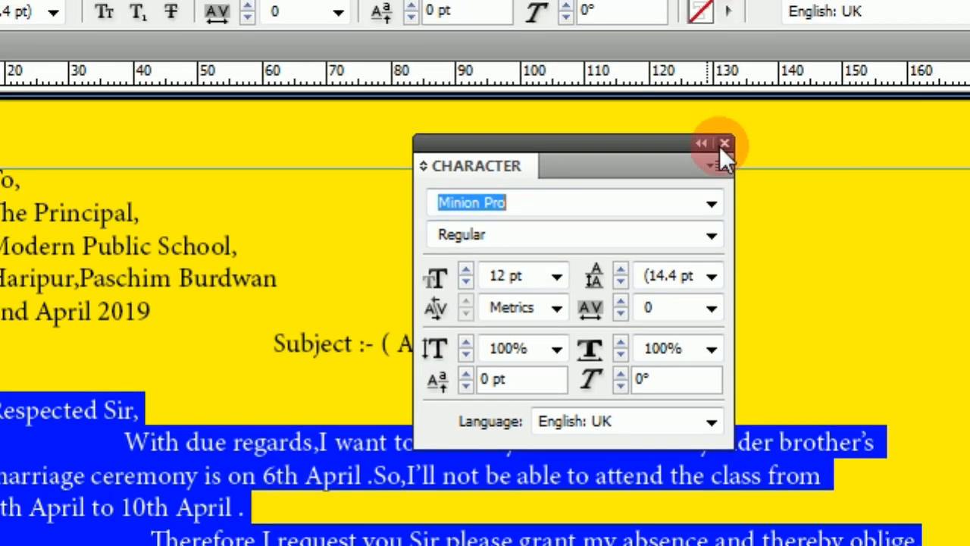
{"action": "left_click", "coordinate": [743, 106]}
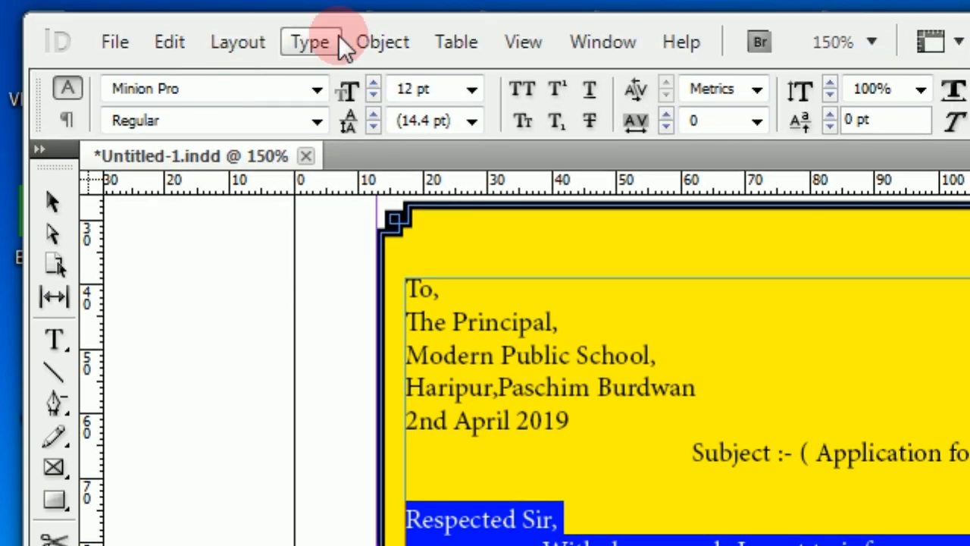
{"action": "left_click_drag", "start_coordinate": [486, 255], "coordinate": [491, 346]}
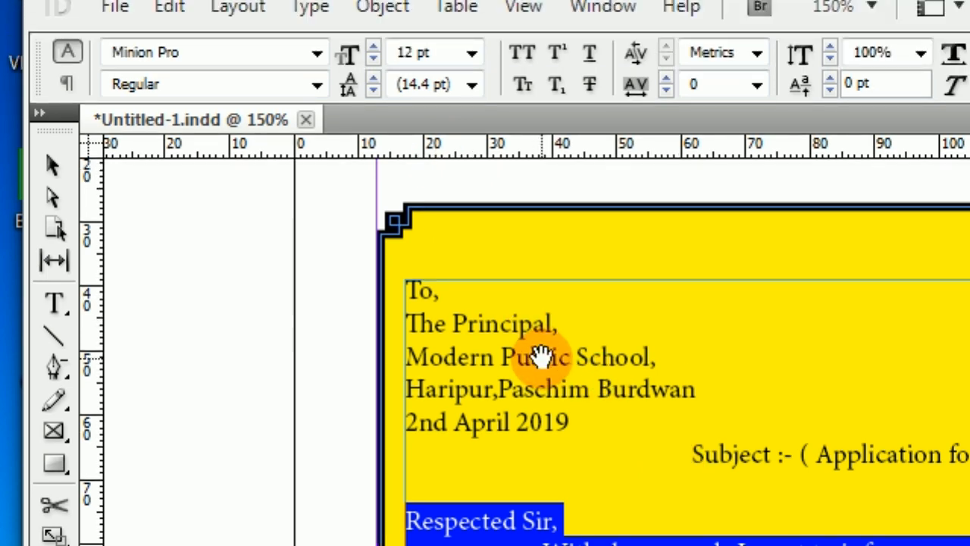
{"action": "left_click_drag", "start_coordinate": [541, 285], "coordinate": [531, 278]}
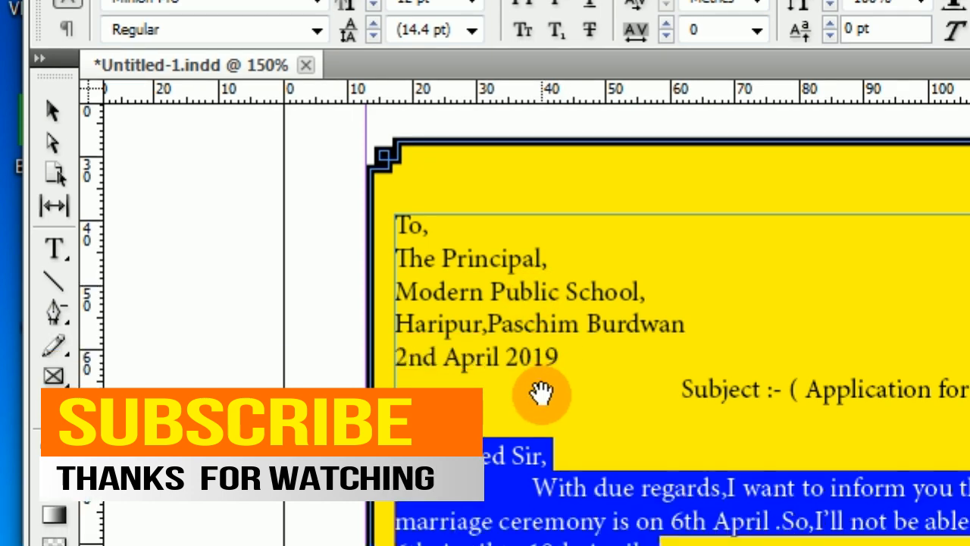